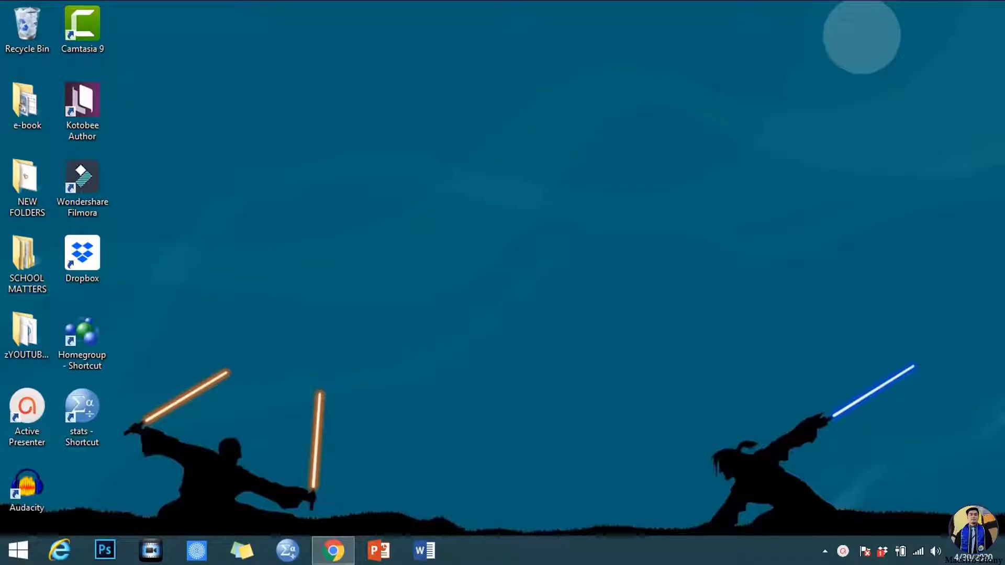
# Bring up Chrome and load the Zoom homepage by entering zoom.us
pyautogui.click(331, 561)
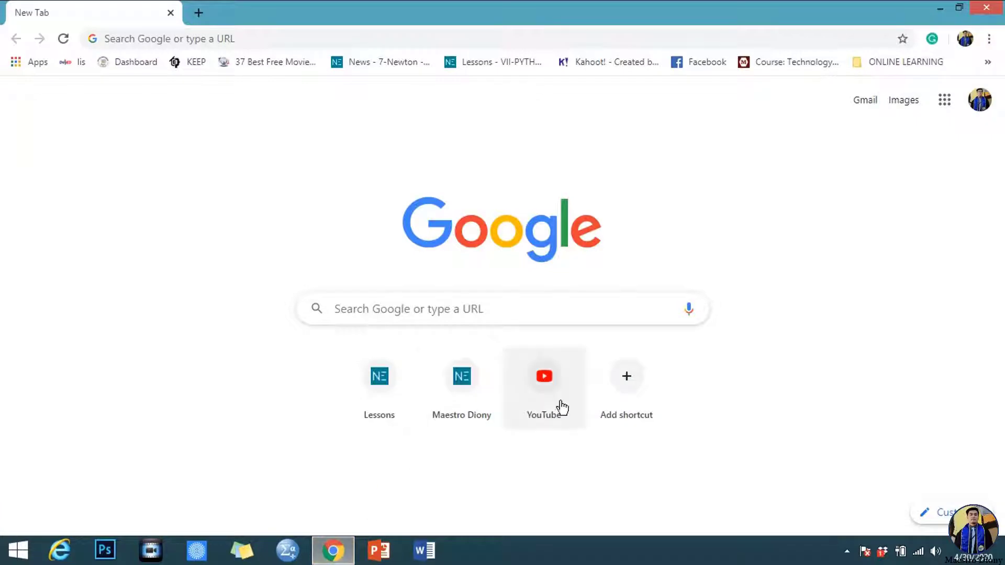
pyautogui.click(589, 313)
pyautogui.write('z')
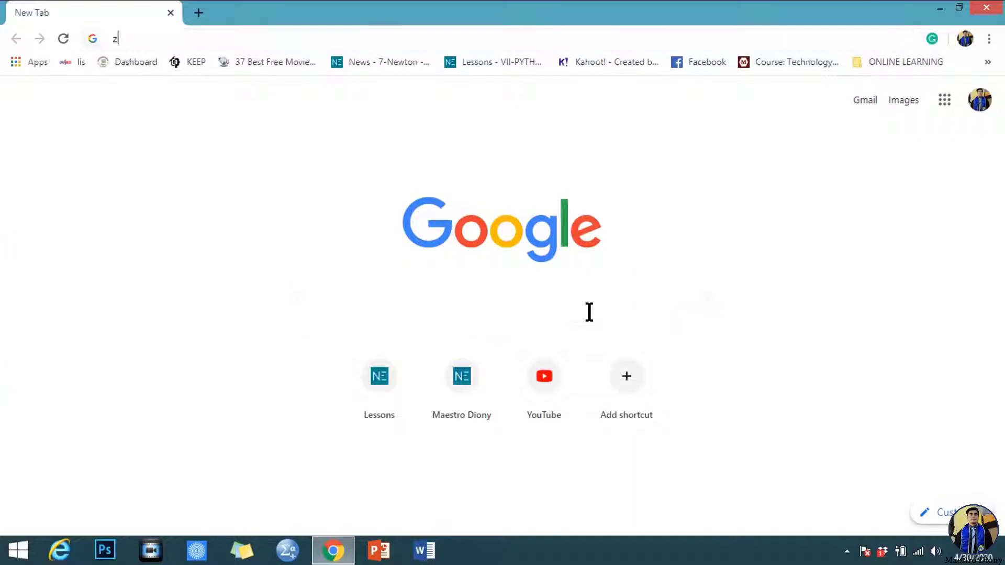
pyautogui.write('oom.us')
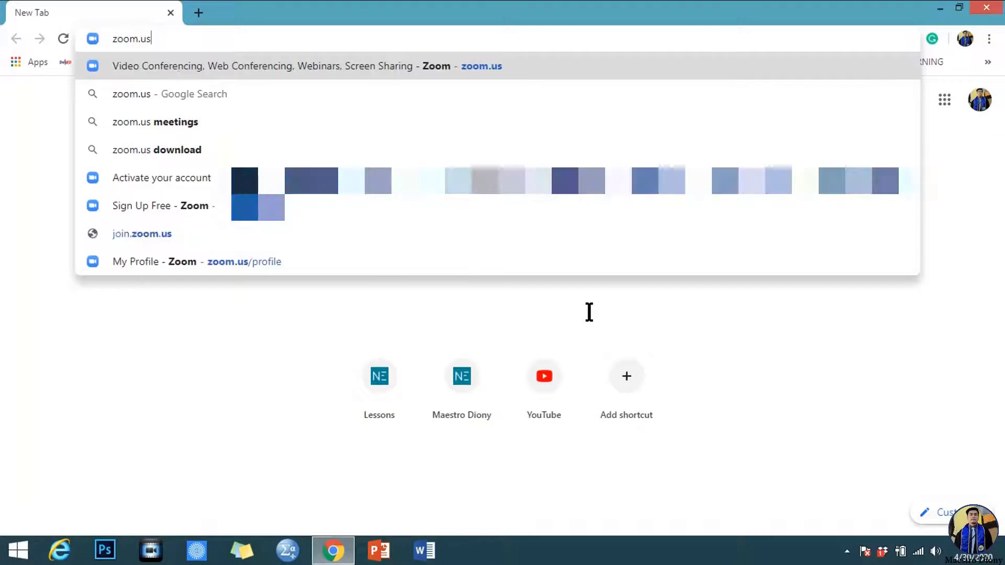
pyautogui.click(558, 75)
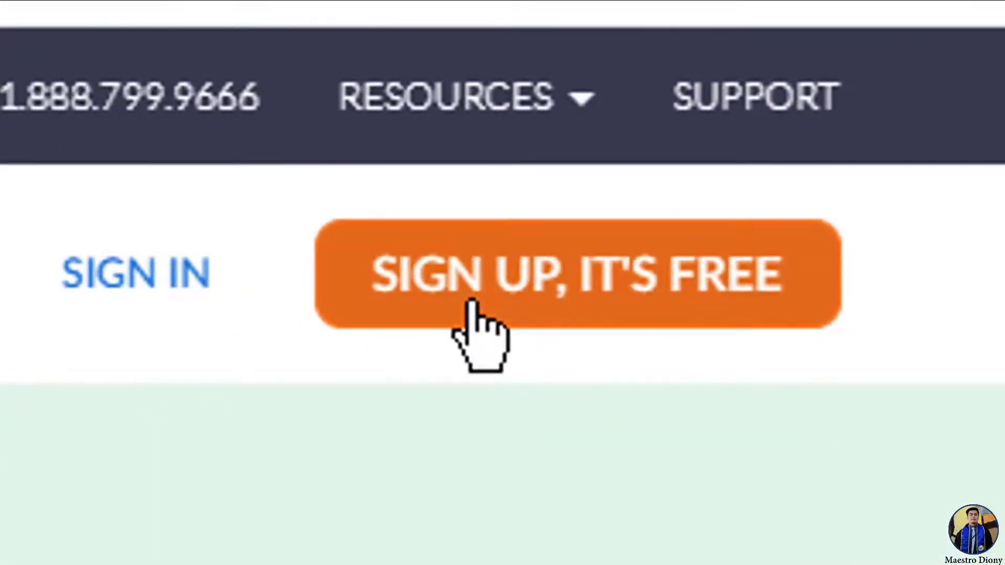
# Choose 'SIGN UP, IT'S FREE' to reach the date-of-birth verification form
pyautogui.click(472, 306)
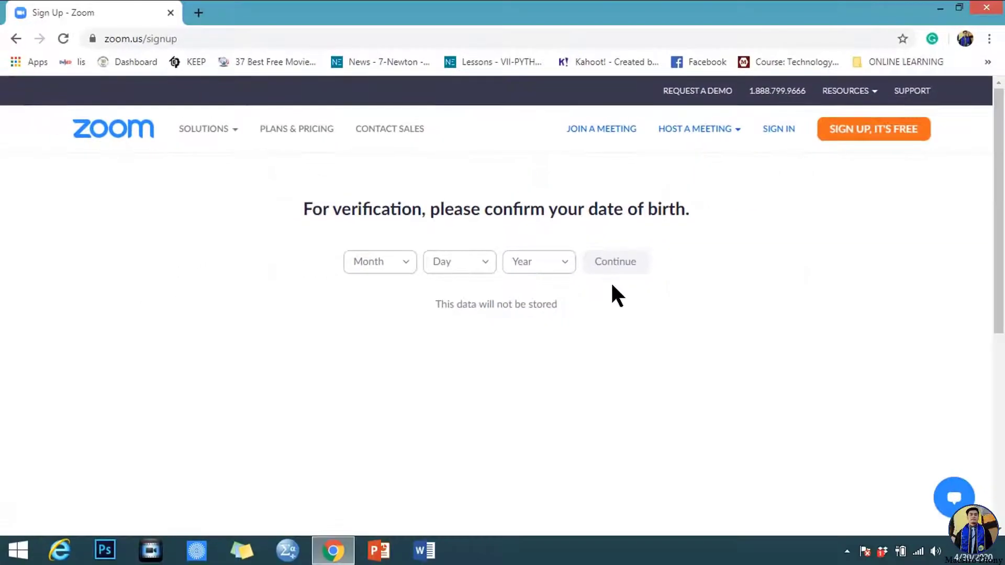
# Enter Jan 1, 1990 as the date of birth and continue
pyautogui.click(410, 268)
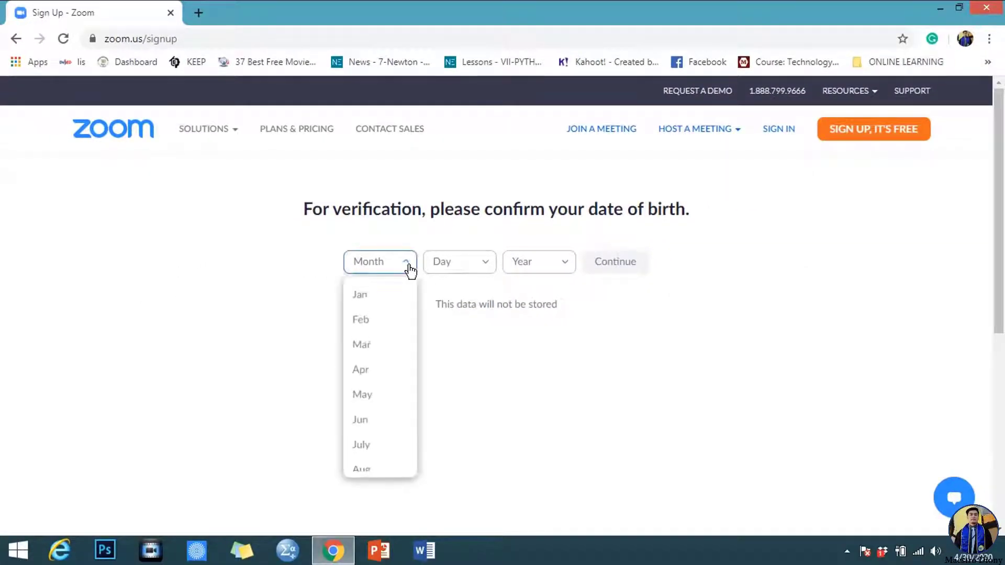
pyautogui.click(390, 293)
pyautogui.click(490, 266)
pyautogui.click(462, 294)
pyautogui.click(565, 271)
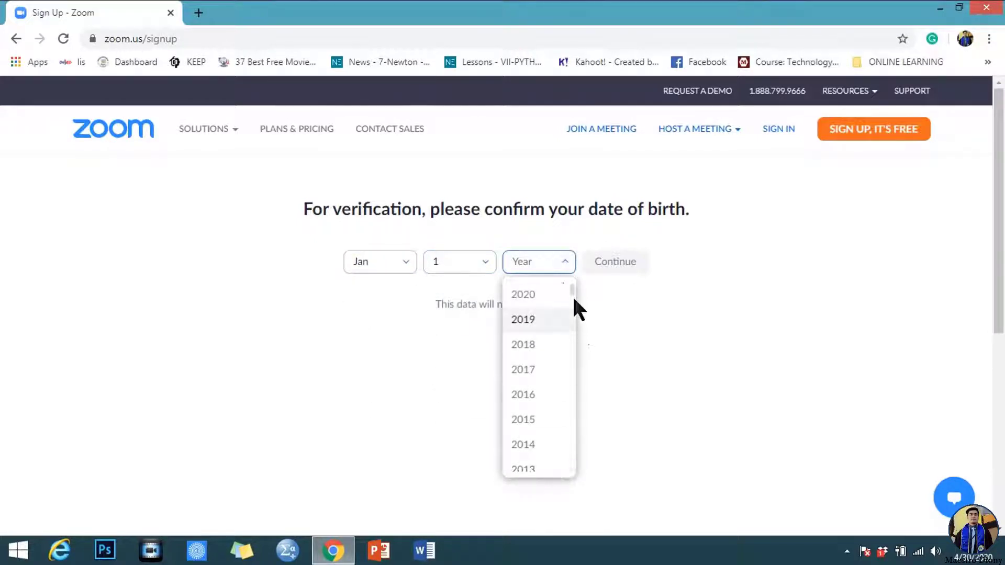
pyautogui.moveTo(572, 291); pyautogui.dragTo(574, 340)
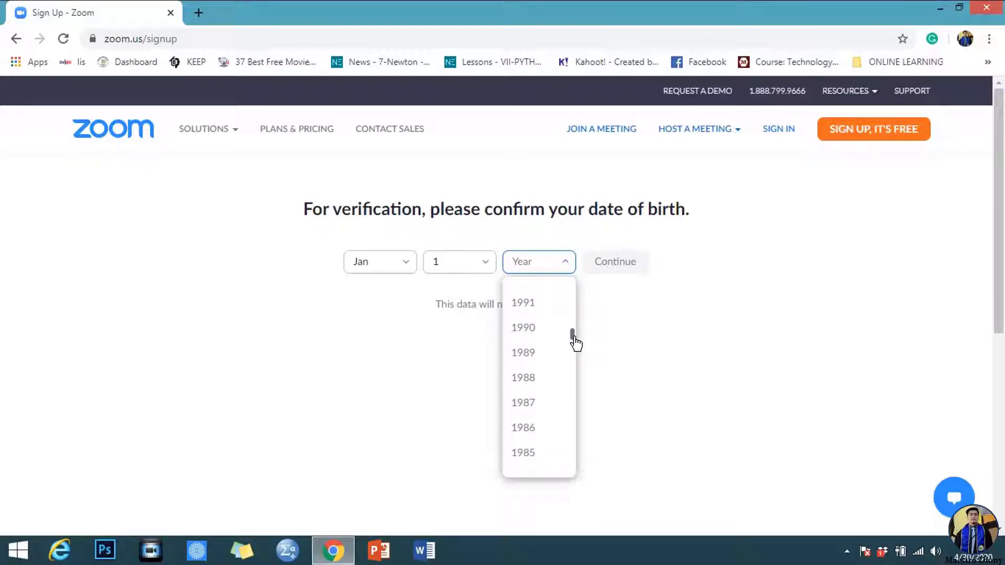
pyautogui.click(533, 338)
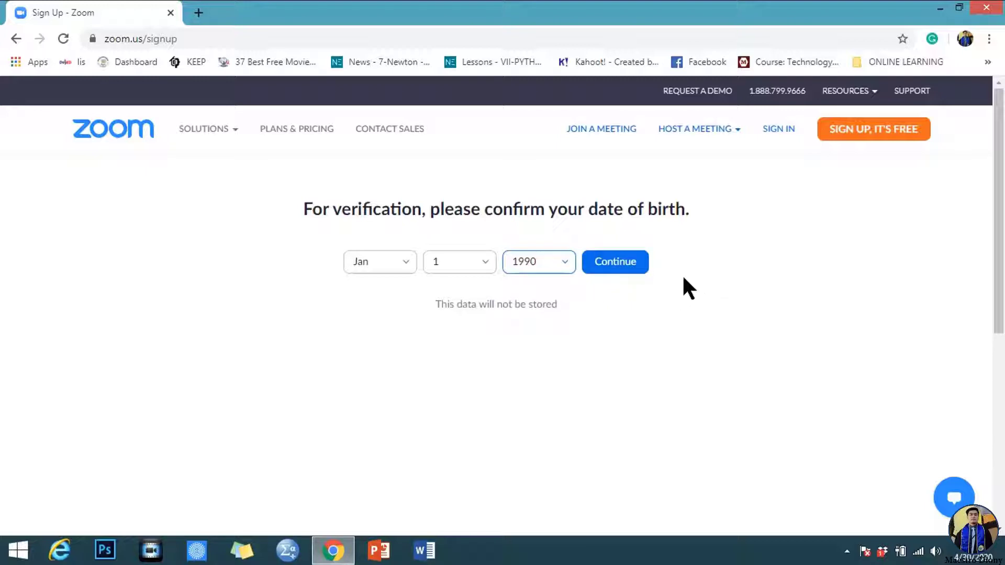
pyautogui.click(634, 273)
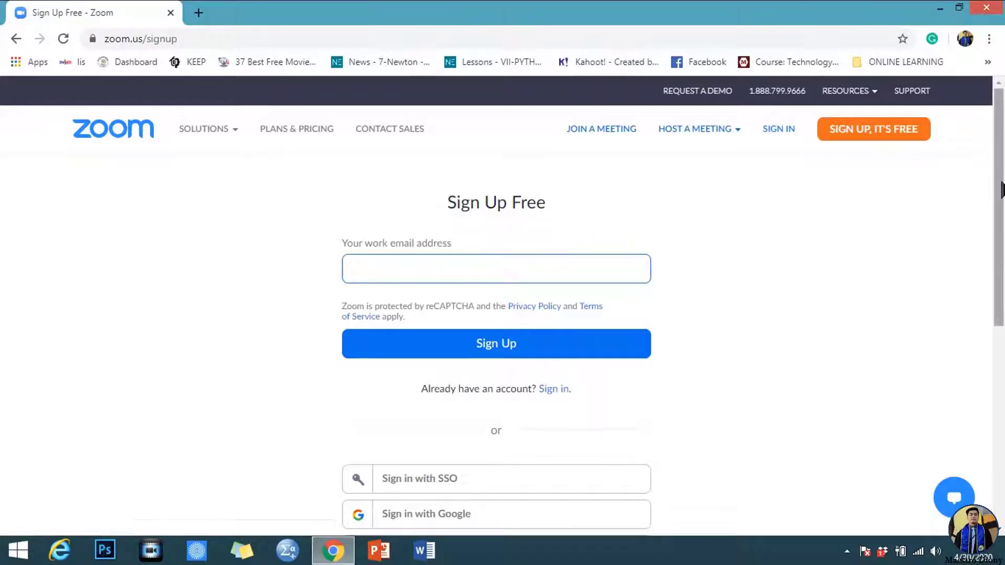
# Enter your Gmail address as the work email and submit the sign-up
pyautogui.moveTo(1001, 189); pyautogui.dragTo(1002, 207)
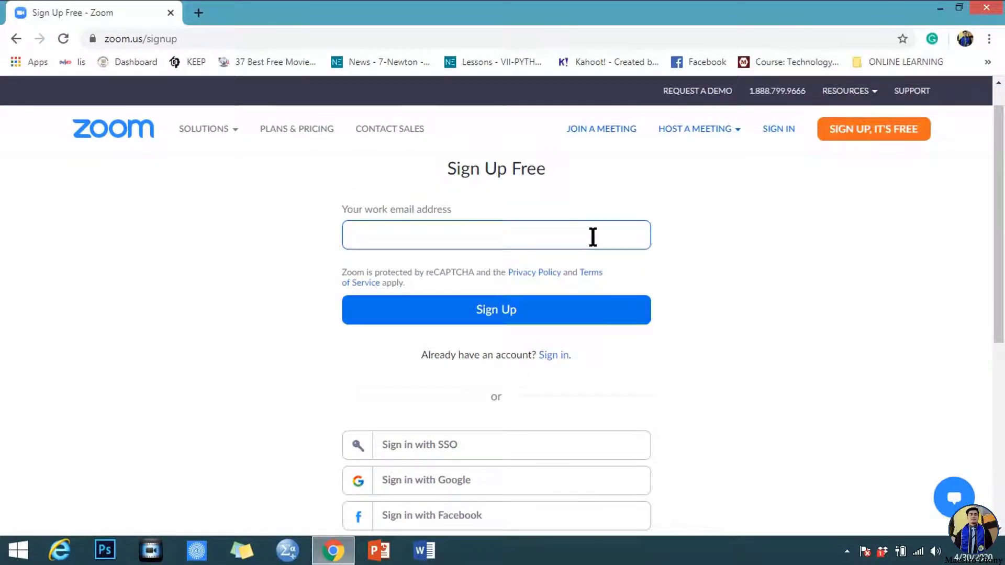
pyautogui.click(593, 237)
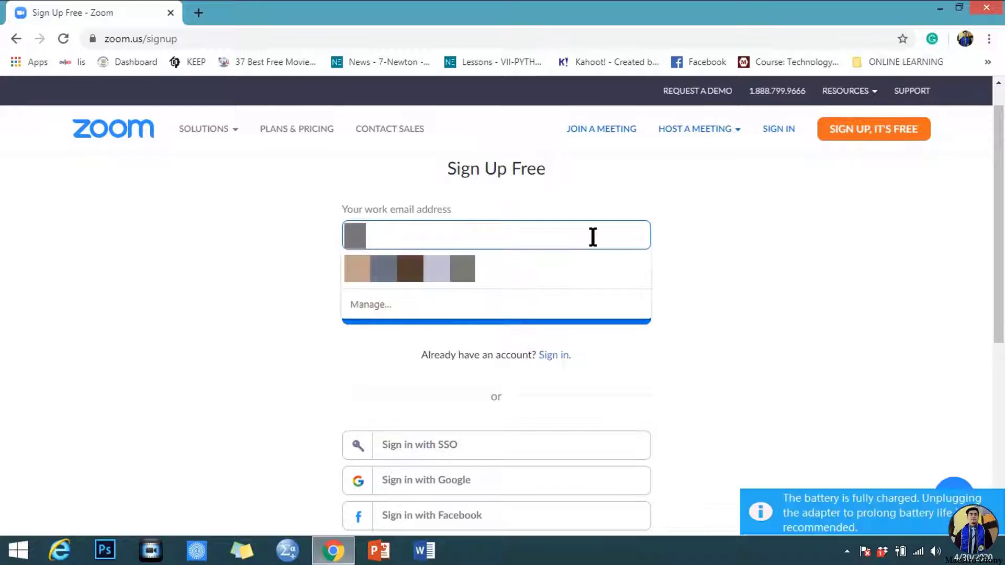
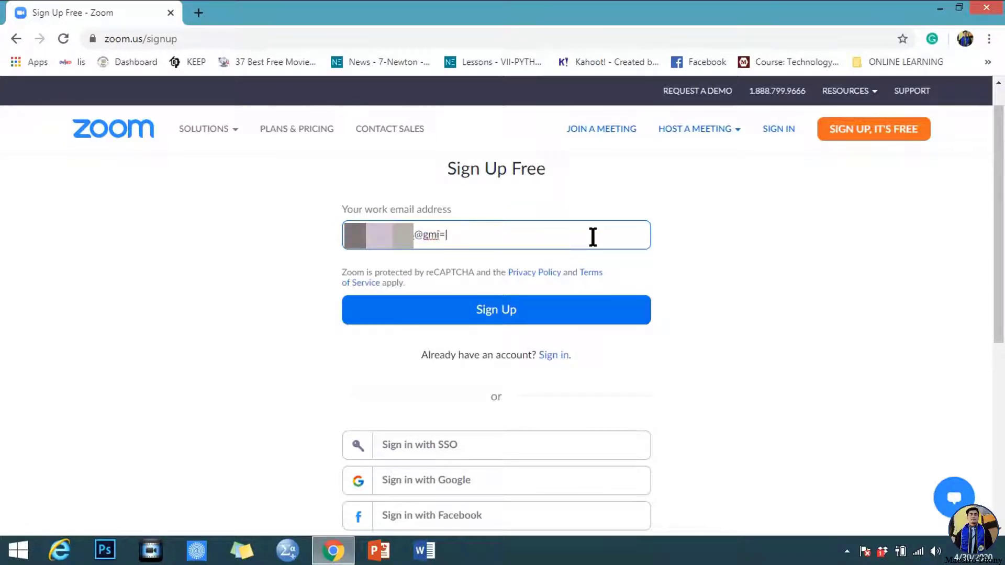
pyautogui.click(624, 316)
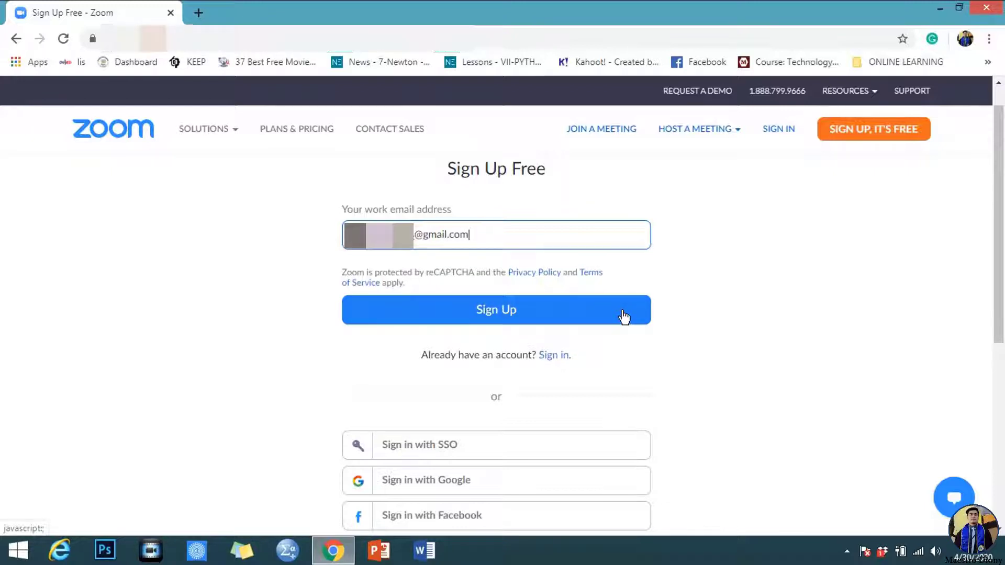
pyautogui.click(624, 317)
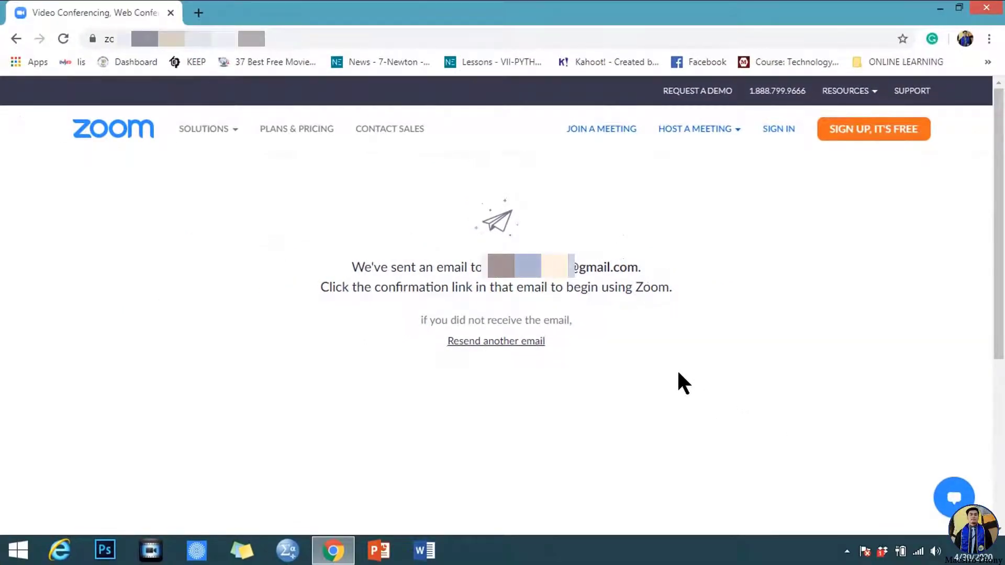
# In a new Gmail tab, open Zoom's welcome email and activate the account
pyautogui.click(198, 12)
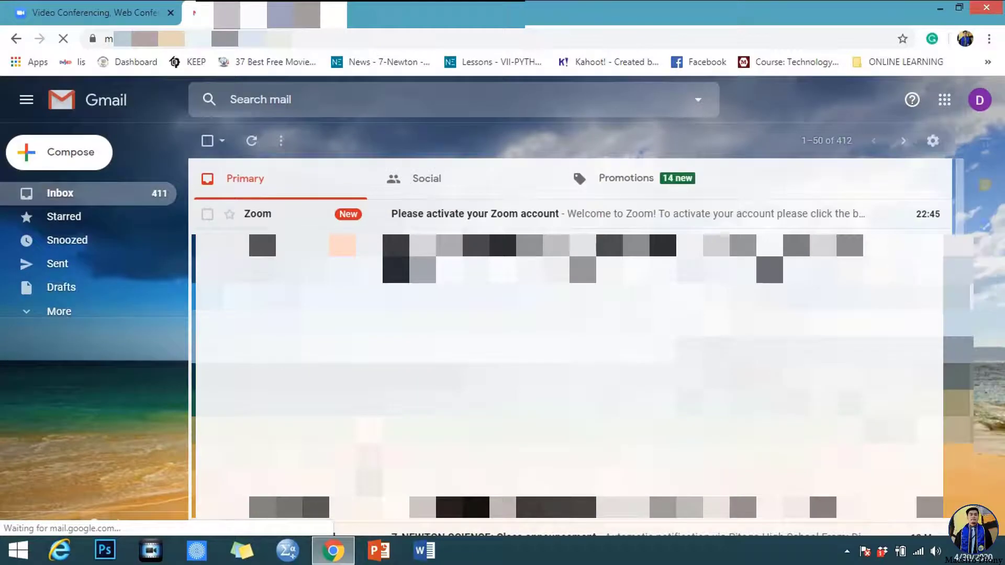
pyautogui.click(576, 213)
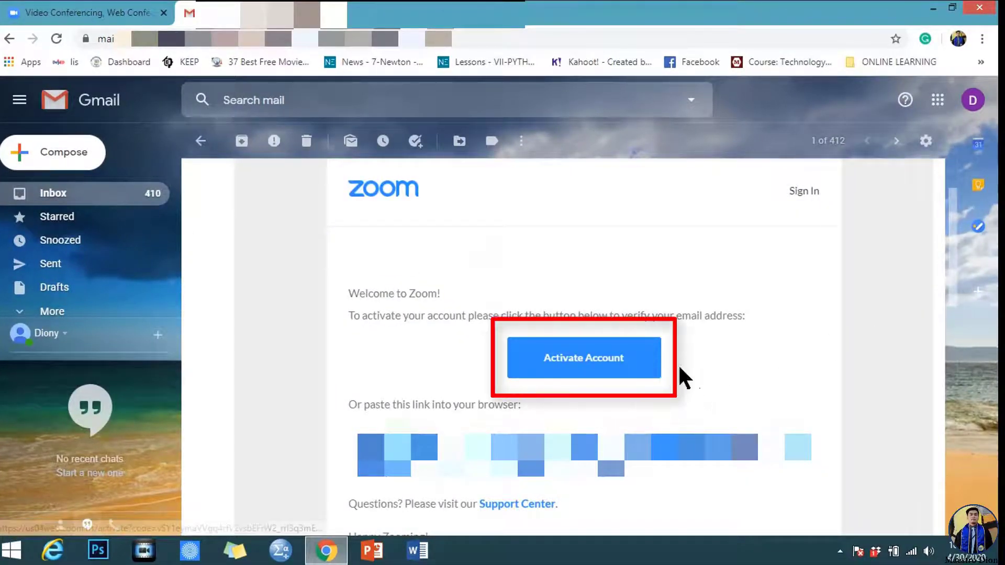
pyautogui.click(651, 379)
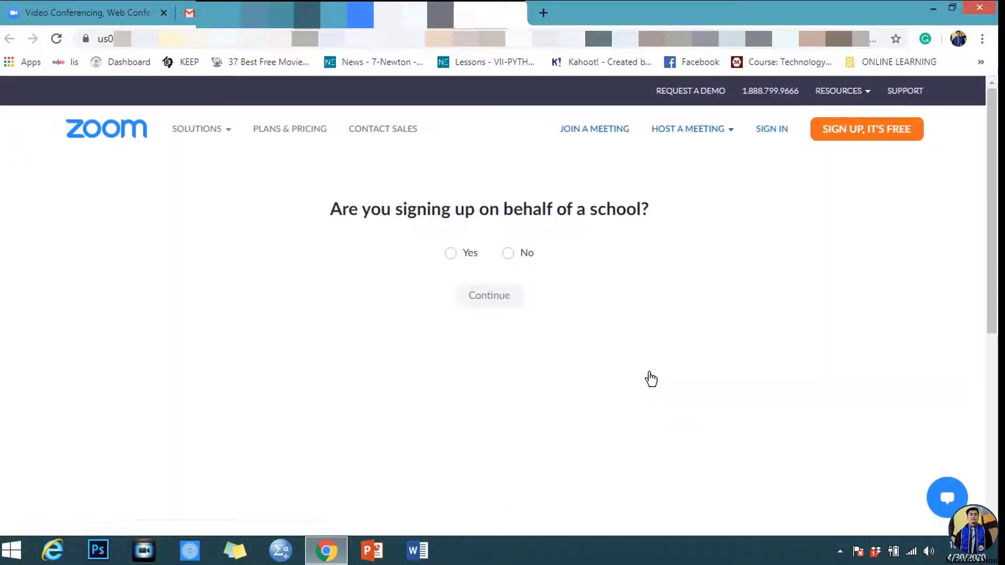
# Answer No to the school sign-up question and continue
pyautogui.click(509, 255)
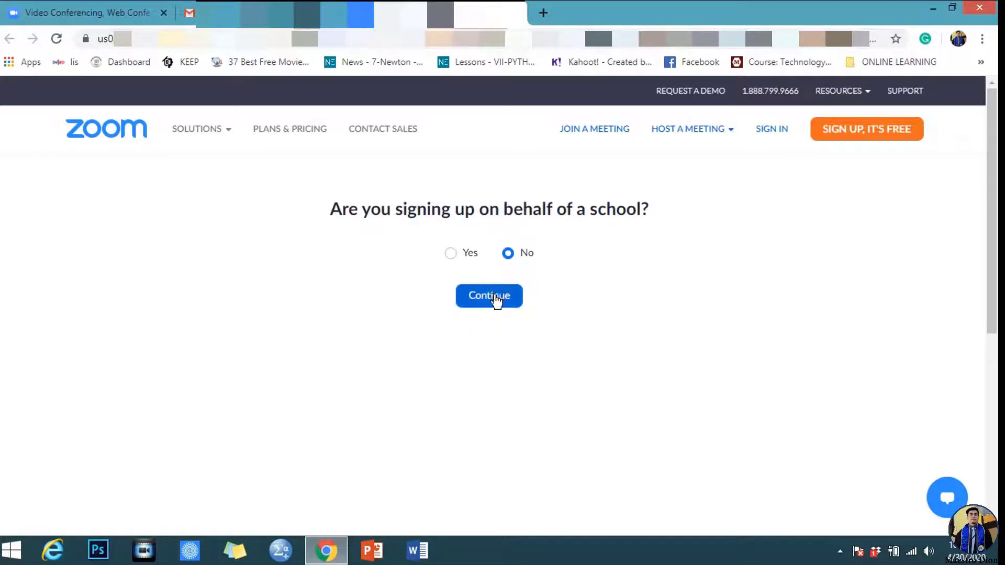
pyautogui.click(510, 306)
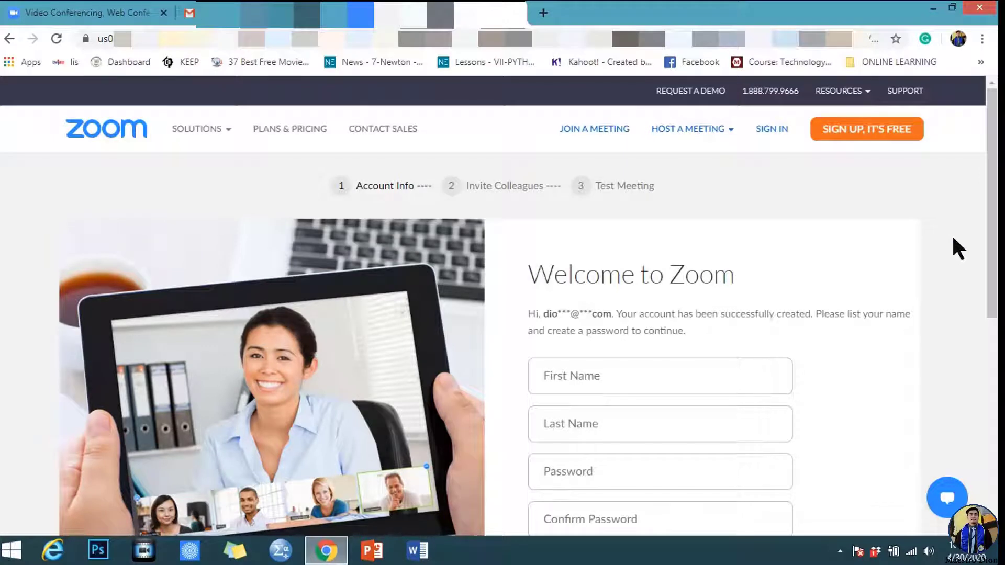
# Enter your first name and last name in the Welcome to Zoom form
pyautogui.moveTo(993, 242); pyautogui.dragTo(996, 297)
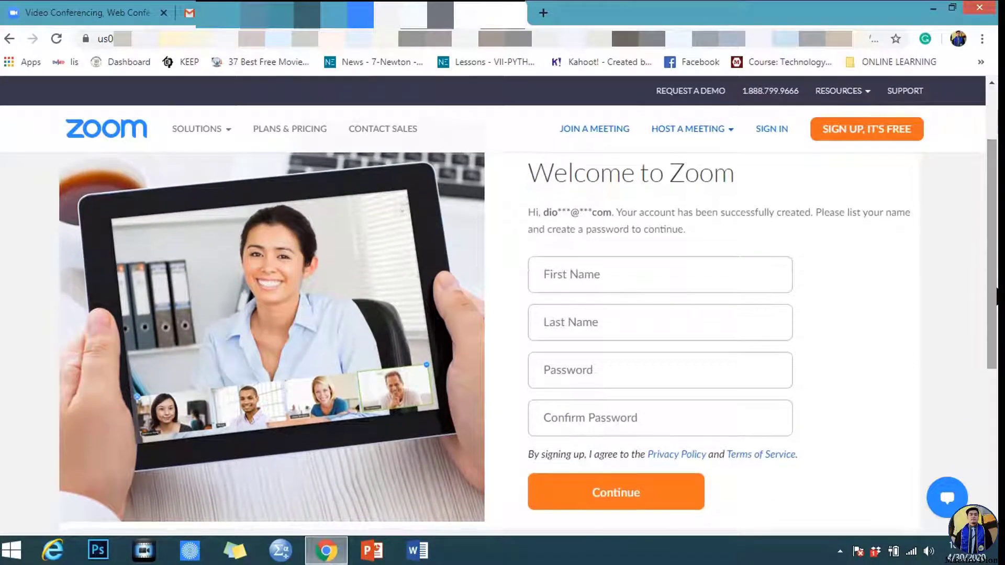
pyautogui.click(701, 279)
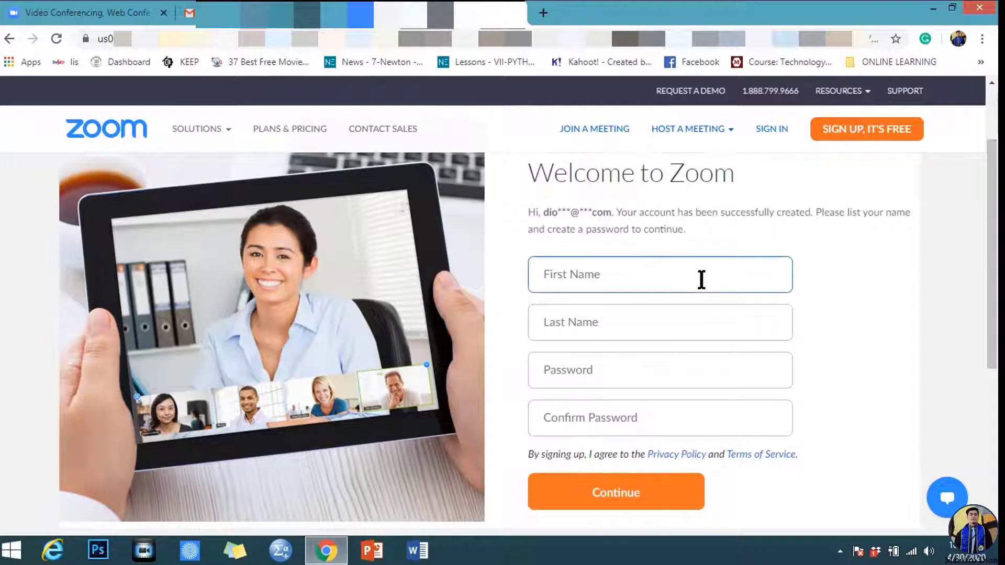
pyautogui.write('M')
pyautogui.click(672, 321)
pyautogui.write('Diony')
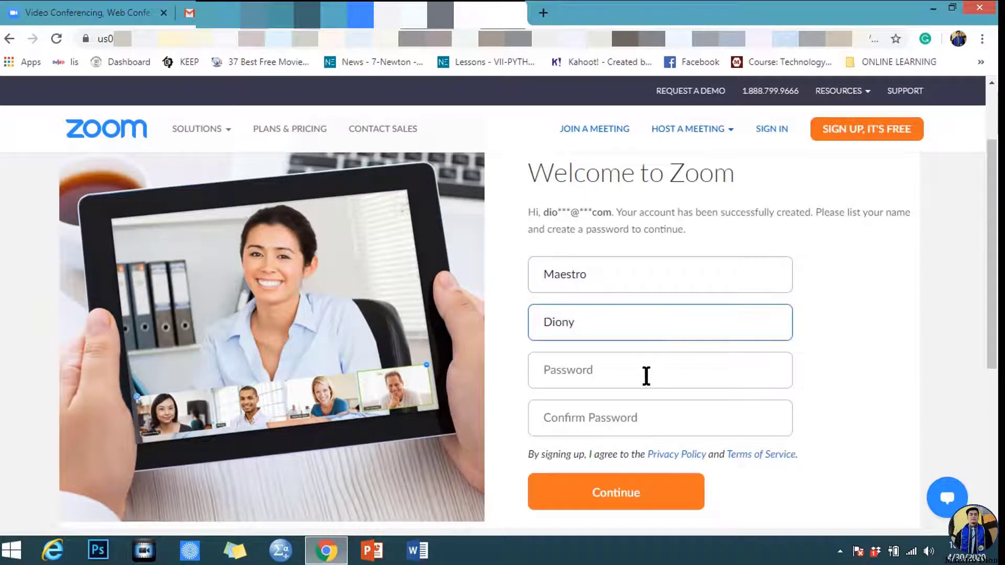
# Set the account password, confirm it, and submit the account info
pyautogui.click(647, 375)
pyautogui.write('•••')
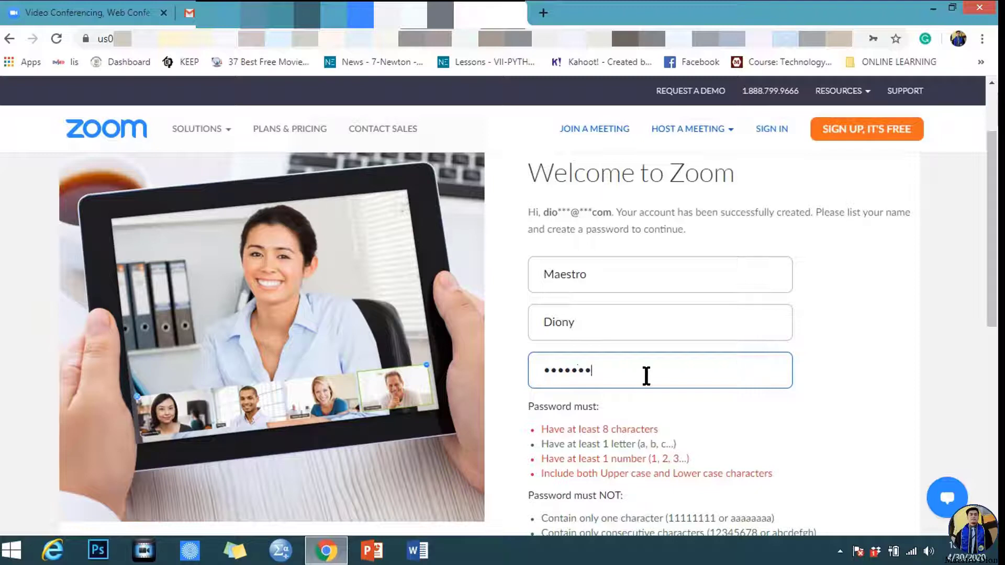
pyautogui.write('••••')
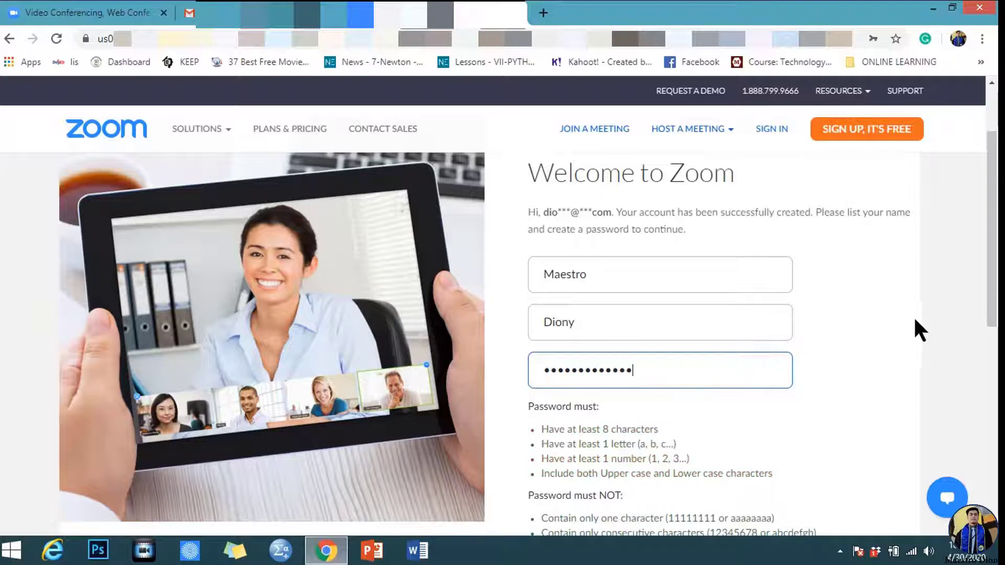
pyautogui.moveTo(993, 277); pyautogui.dragTo(995, 304)
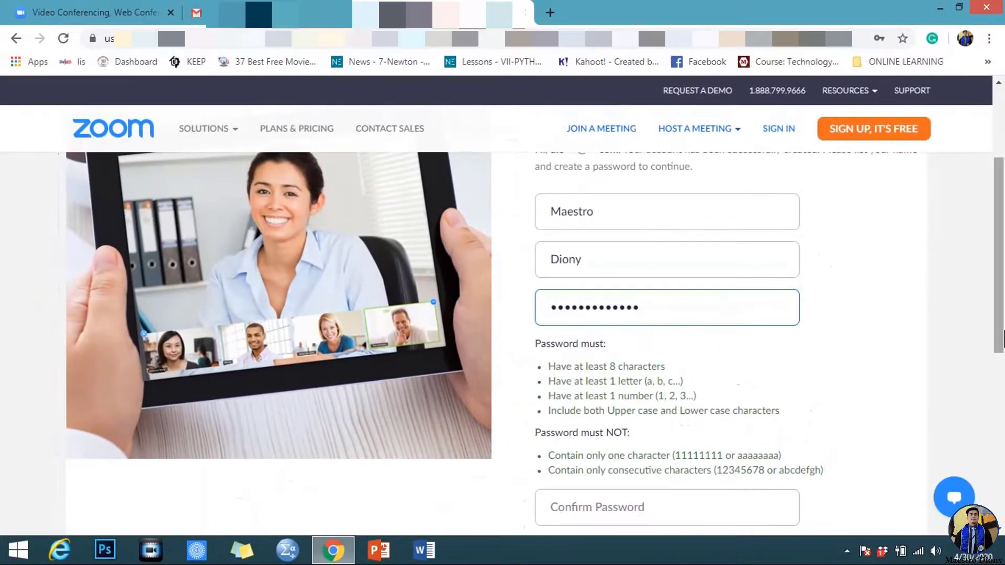
pyautogui.moveTo(1001, 338); pyautogui.dragTo(1002, 375)
pyautogui.click(685, 422)
pyautogui.write('•••••')
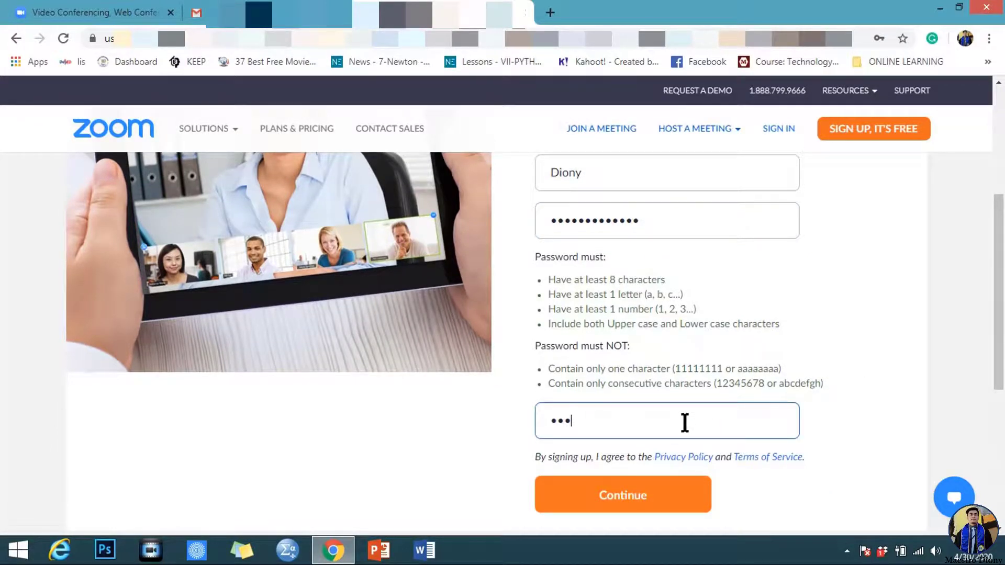
pyautogui.write('•••••••••')
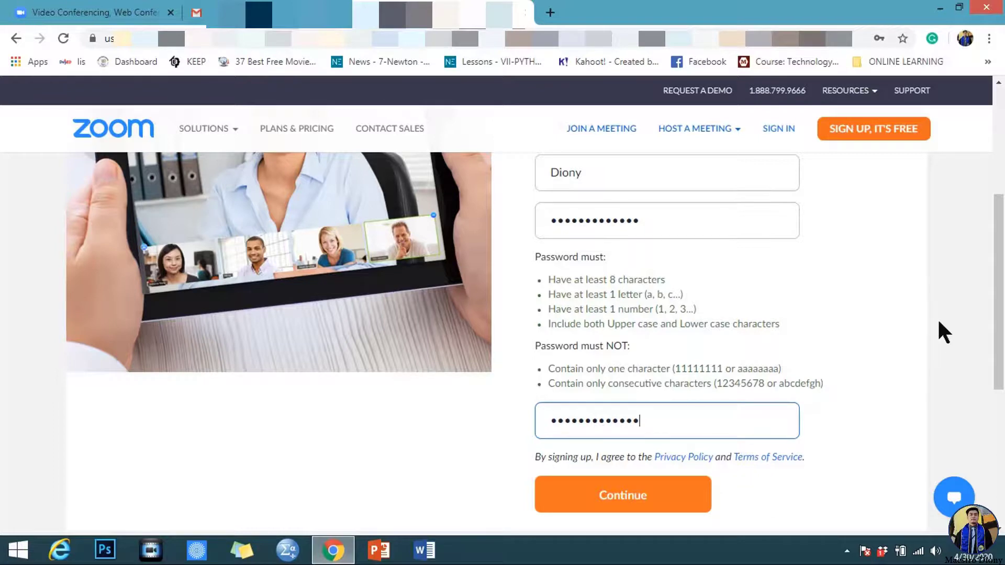
pyautogui.moveTo(1000, 328)
pyautogui.mouseDown()
pyautogui.moveTo(1002, 277)
pyautogui.moveTo(1003, 329)
pyautogui.mouseUp()
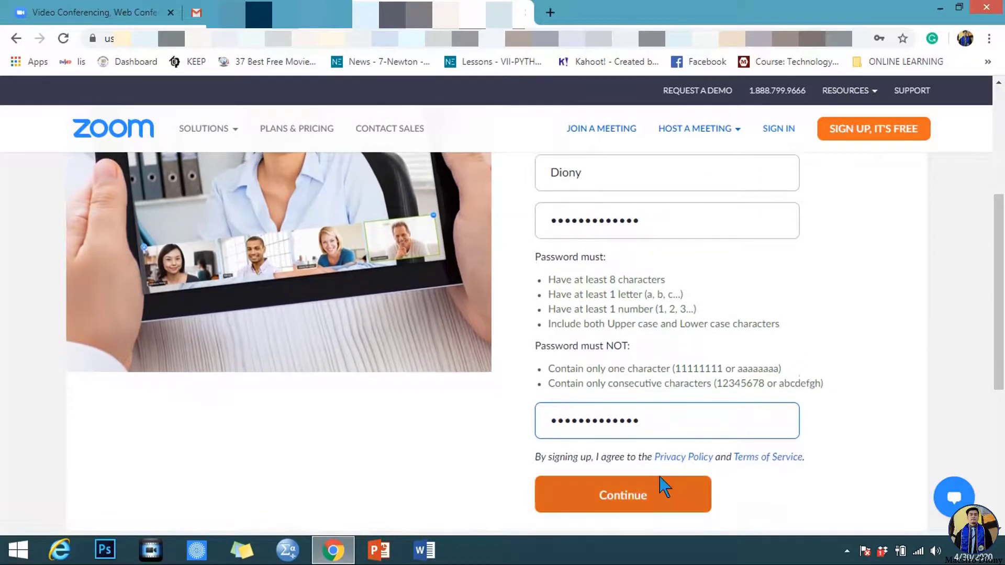
pyautogui.click(657, 497)
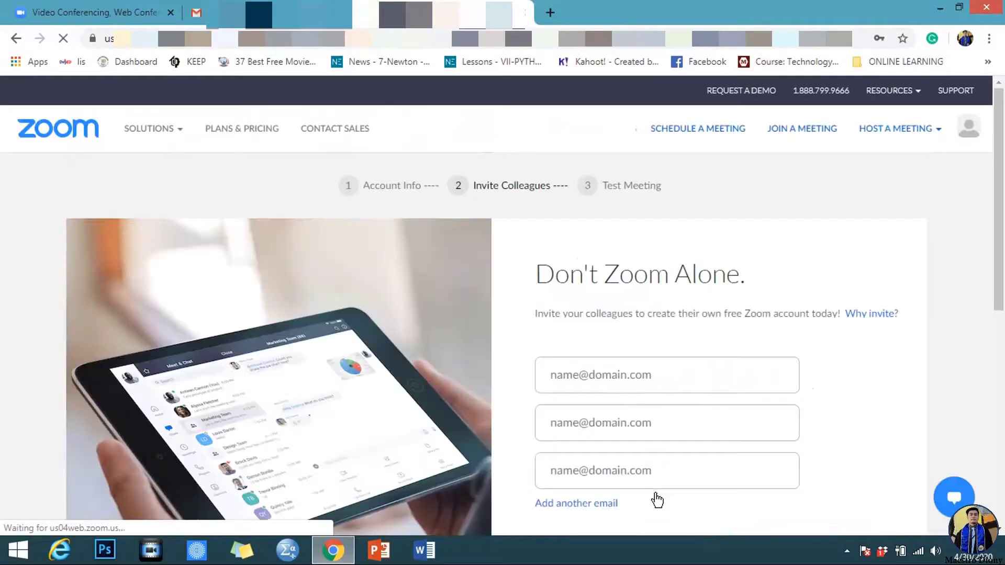
# Skip the Invite Colleagues step on the Don't Zoom Alone page
pyautogui.moveTo(1003, 241); pyautogui.dragTo(1002, 291)
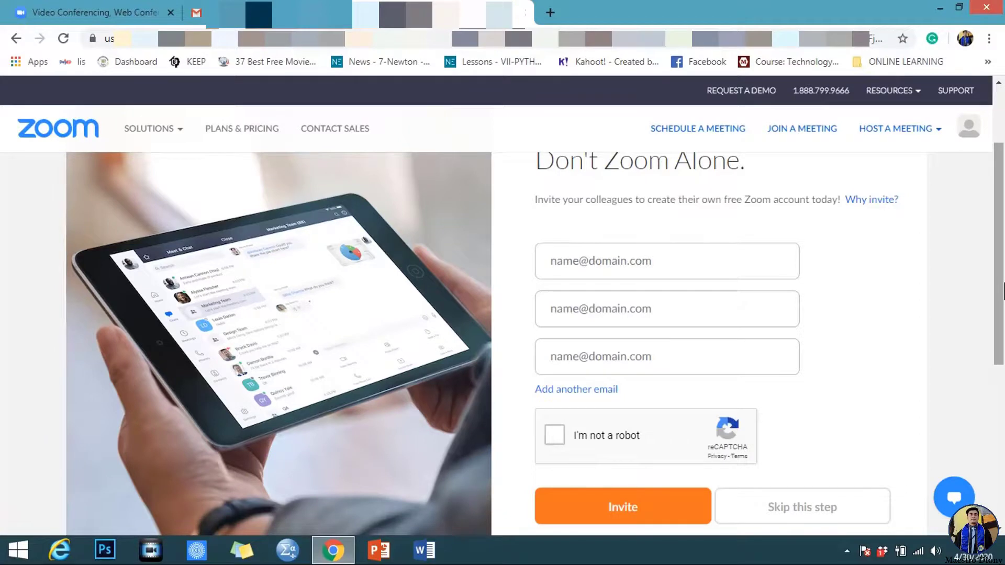
pyautogui.moveTo(1002, 290); pyautogui.dragTo(1003, 300)
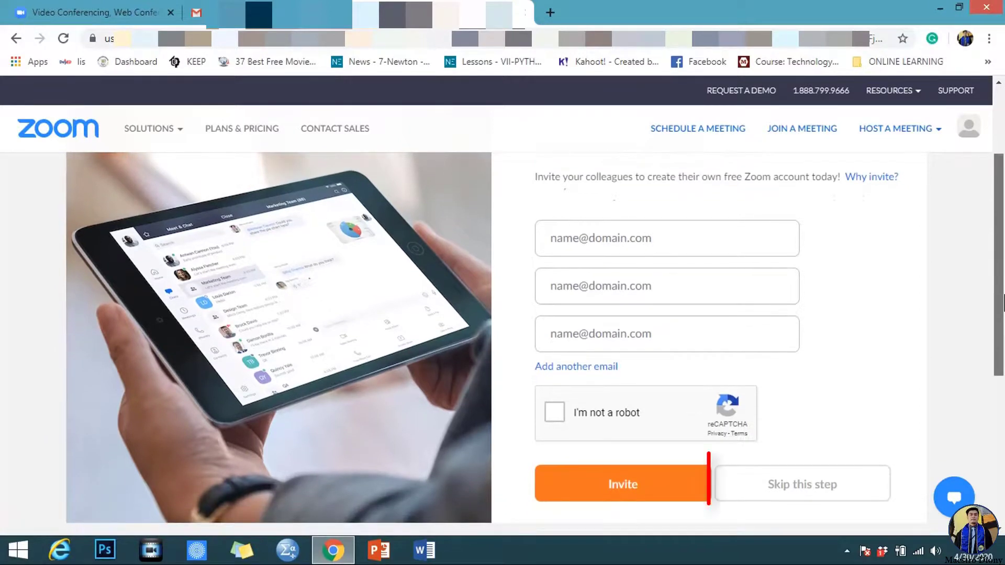
pyautogui.click(850, 496)
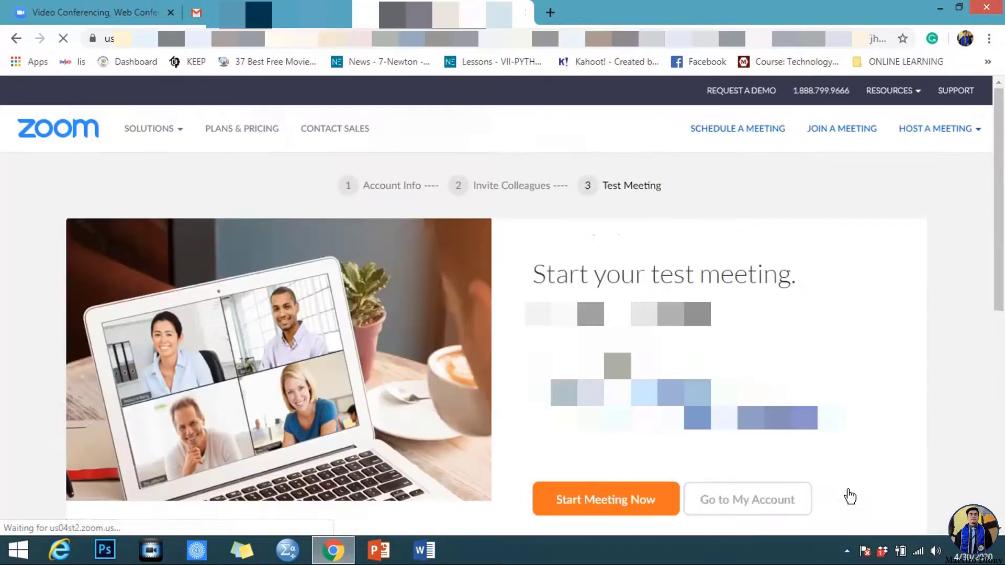
pyautogui.moveTo(1003, 266); pyautogui.dragTo(1002, 287)
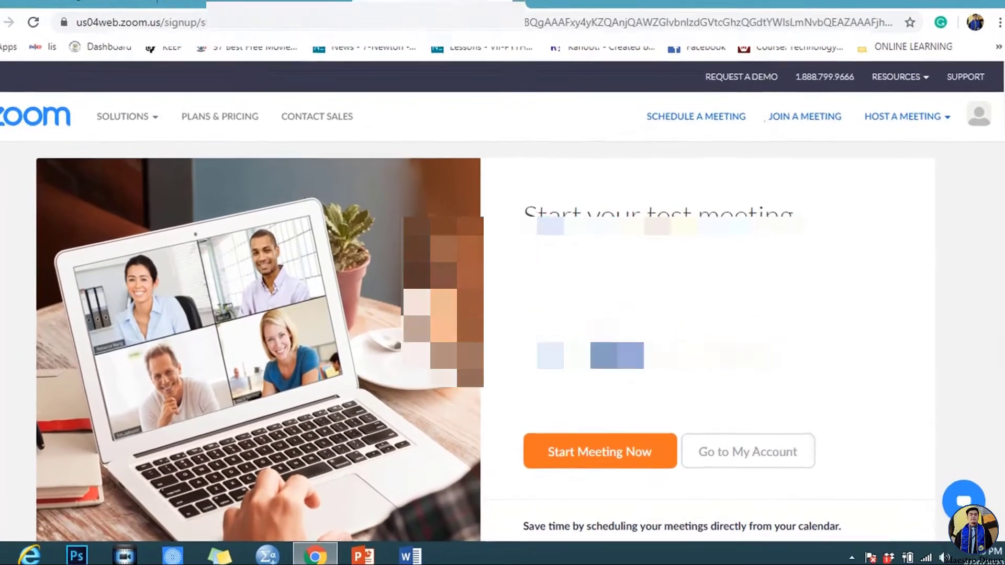